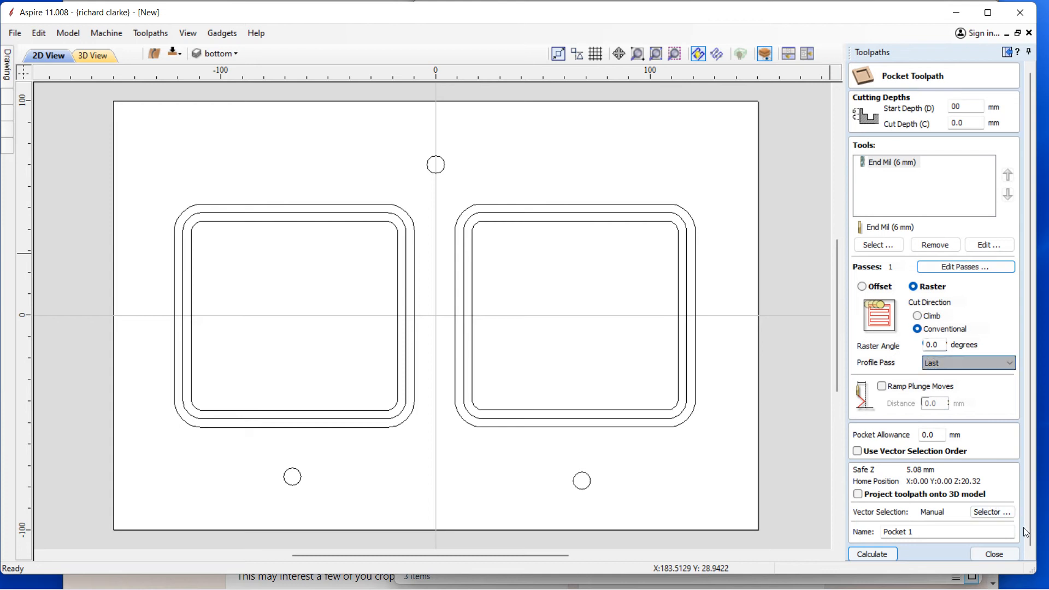
# Close the pocket toolpath form and review the material setup, accepting its settings
pyautogui.moveTo(1029, 500); pyautogui.dragTo(1029, 503)
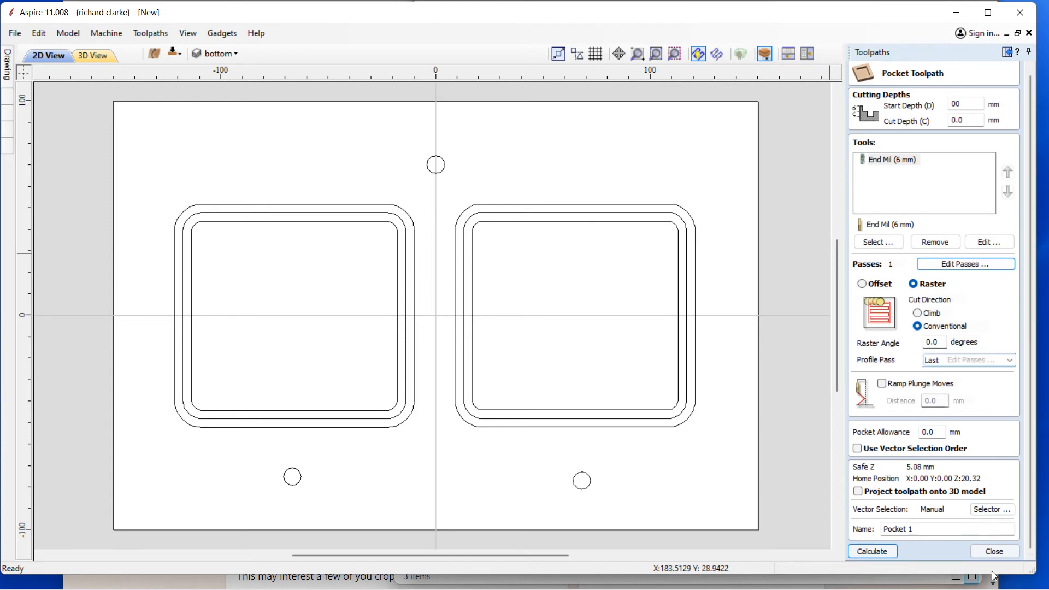
pyautogui.click(999, 546)
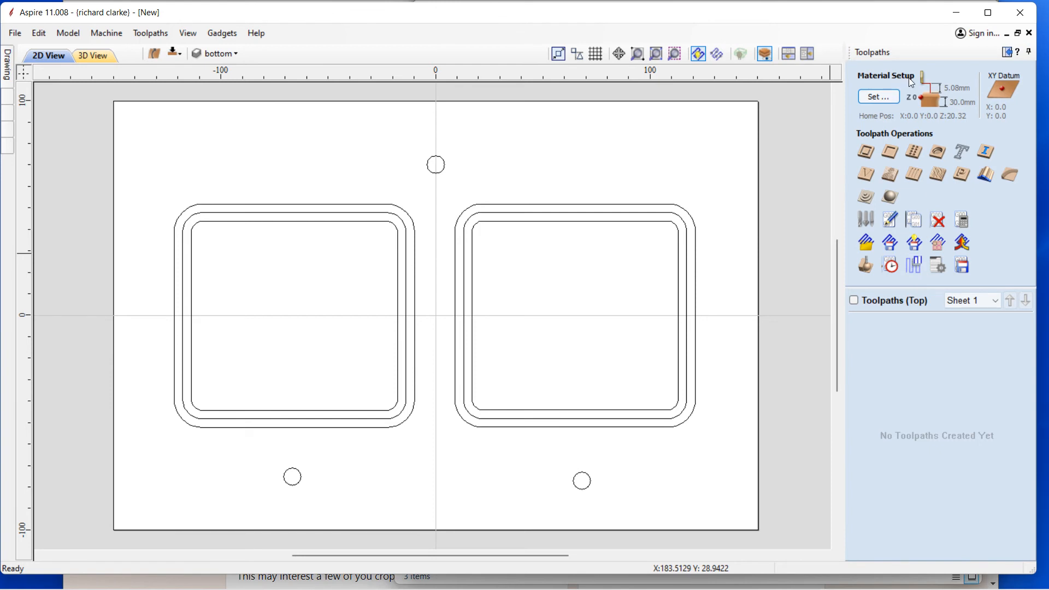
pyautogui.click(883, 99)
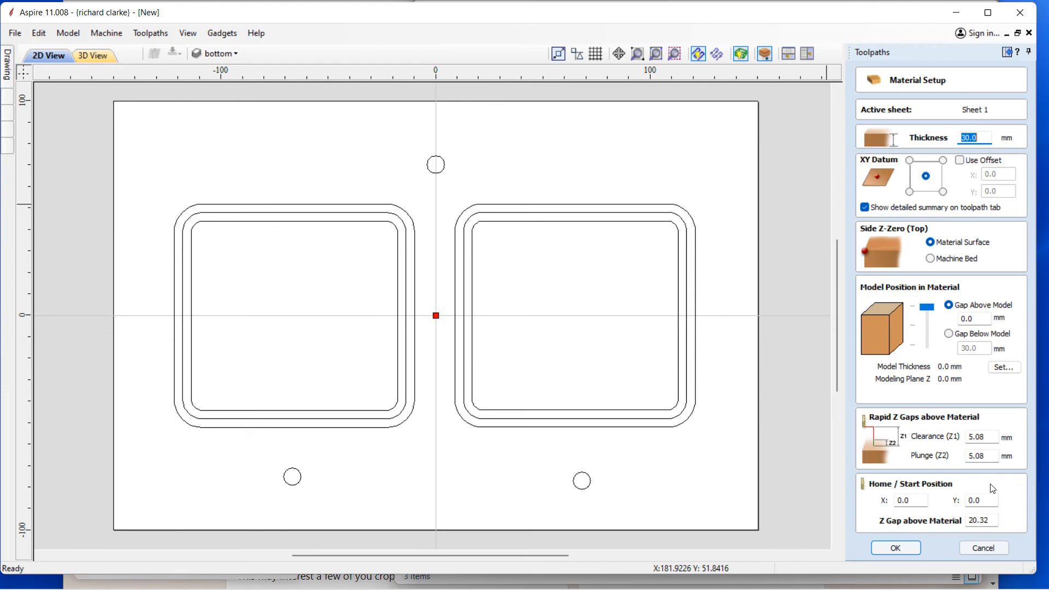
pyautogui.click(898, 548)
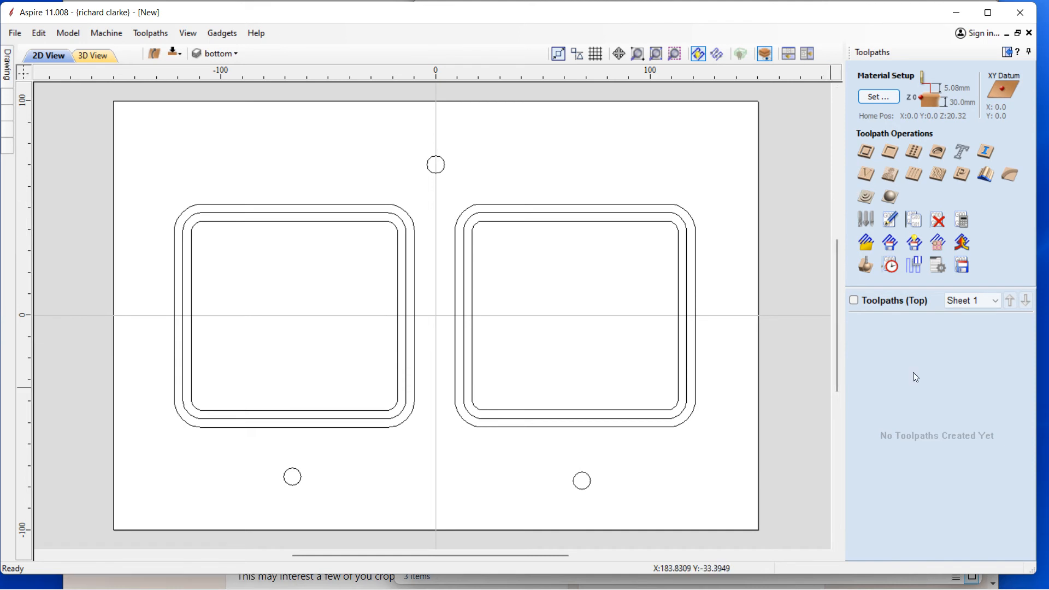
# Start a new pocket toolpath and set its cut depth to 15 mm
pyautogui.click(887, 155)
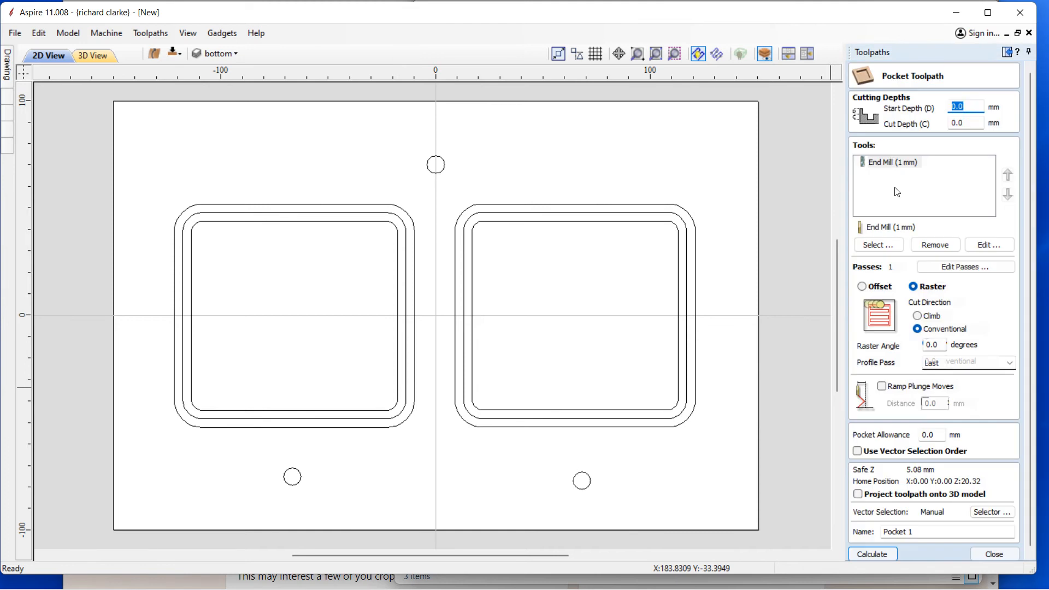
pyautogui.click(970, 122)
pyautogui.write('15')
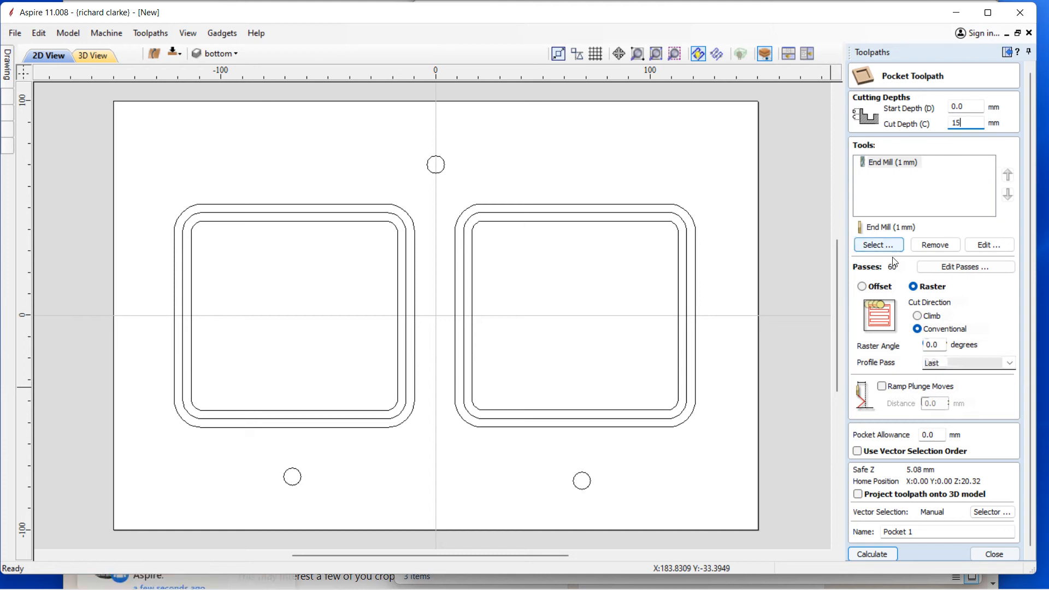
# Replace the pocket's 1 mm cutter with the metric End Mill (6 mm) that has a 4 mm pass depth
pyautogui.click(878, 245)
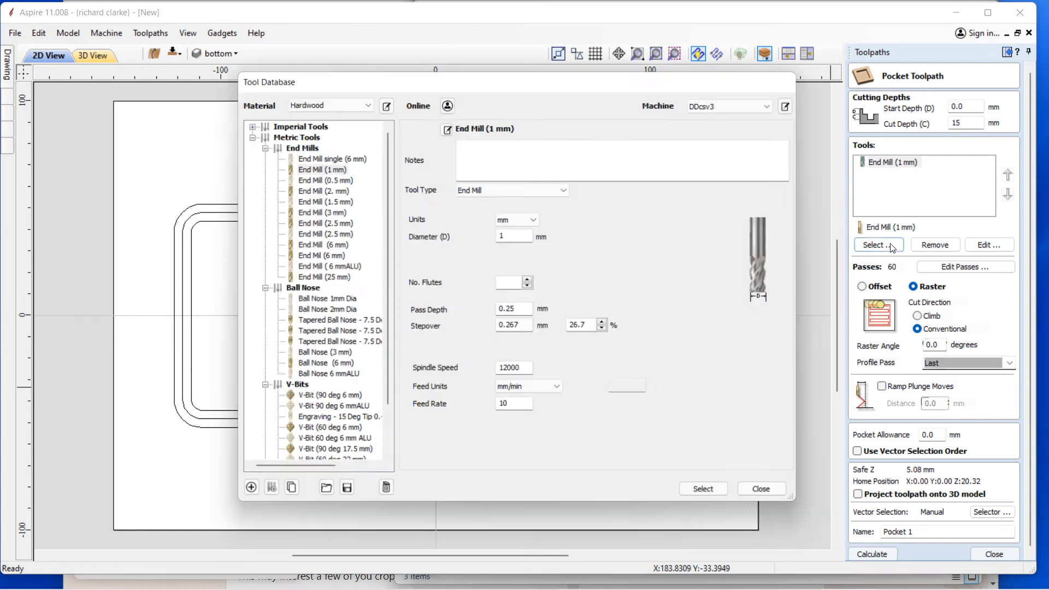
pyautogui.click(316, 246)
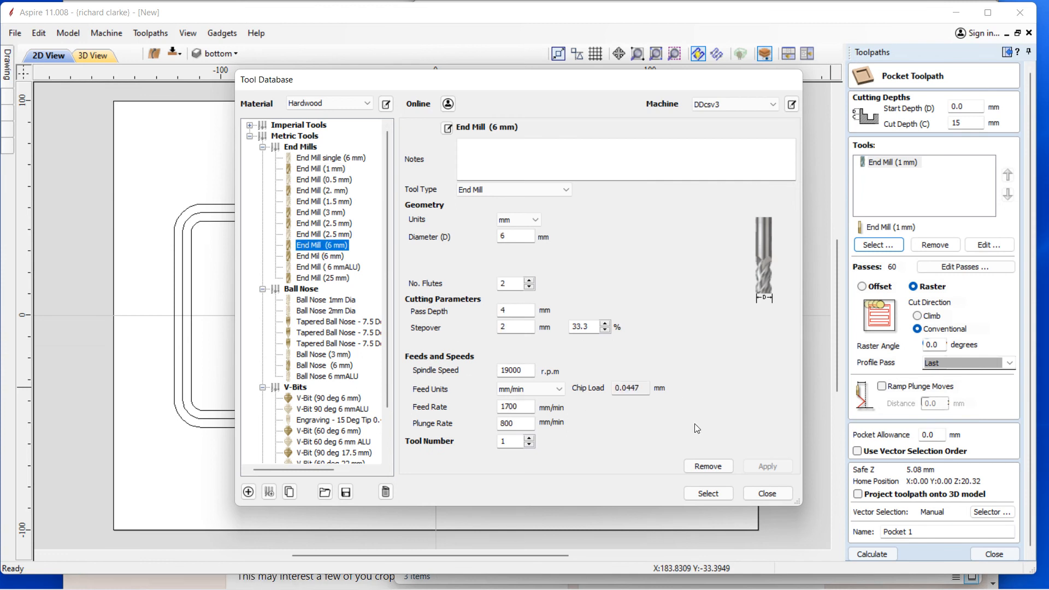
pyautogui.click(708, 493)
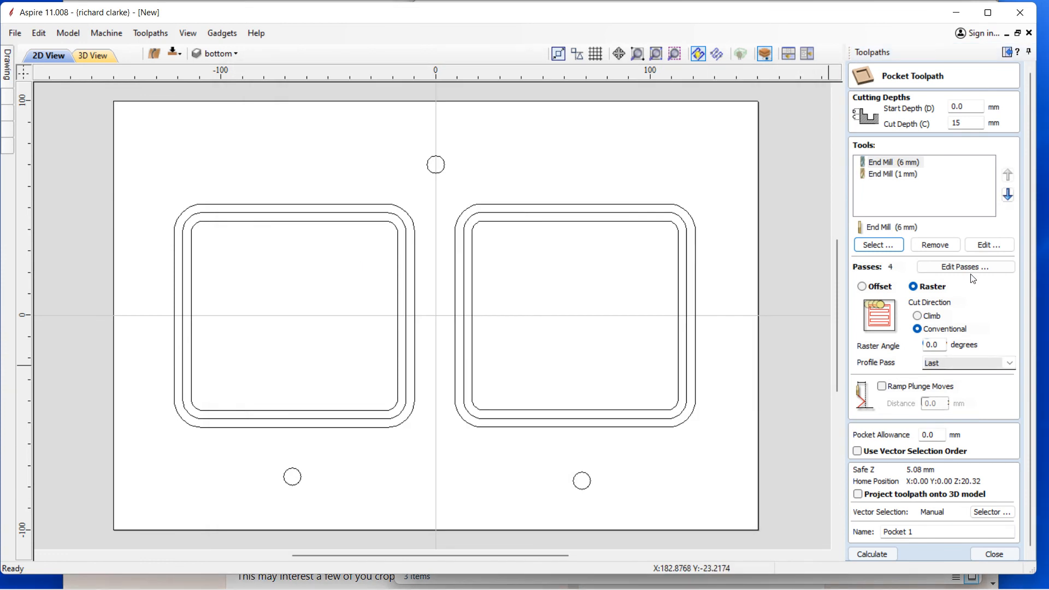
pyautogui.click(907, 174)
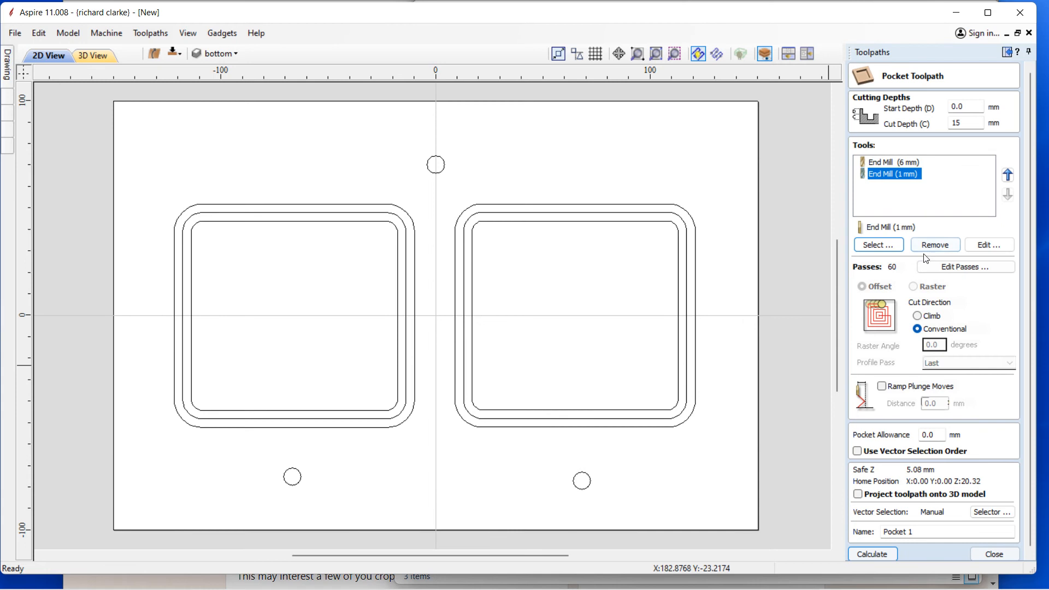
pyautogui.click(941, 244)
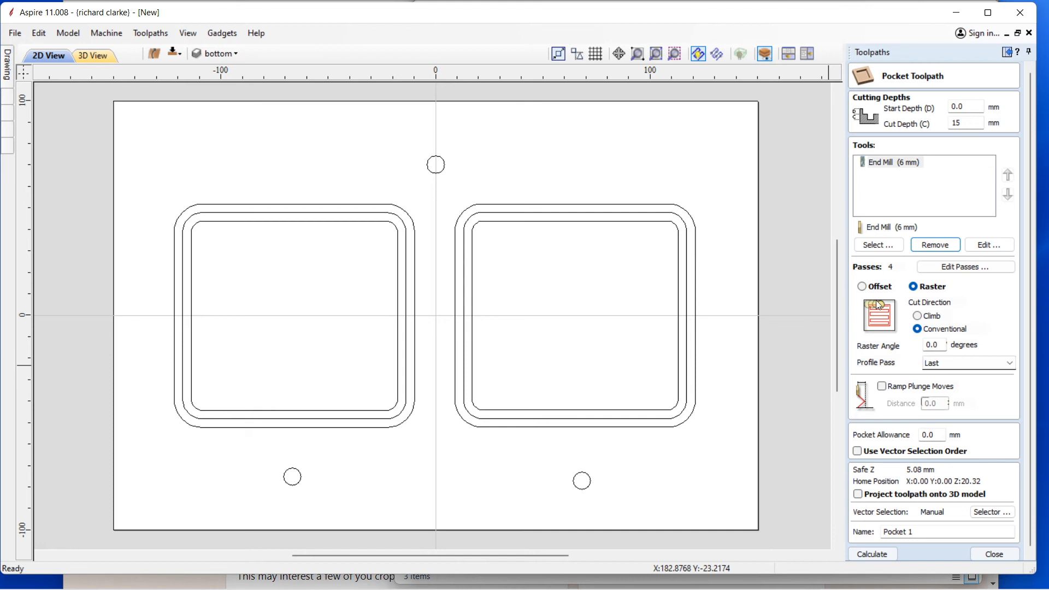
# Use offset clearing for the pocket and reduce the number of passes to 1
pyautogui.click(861, 286)
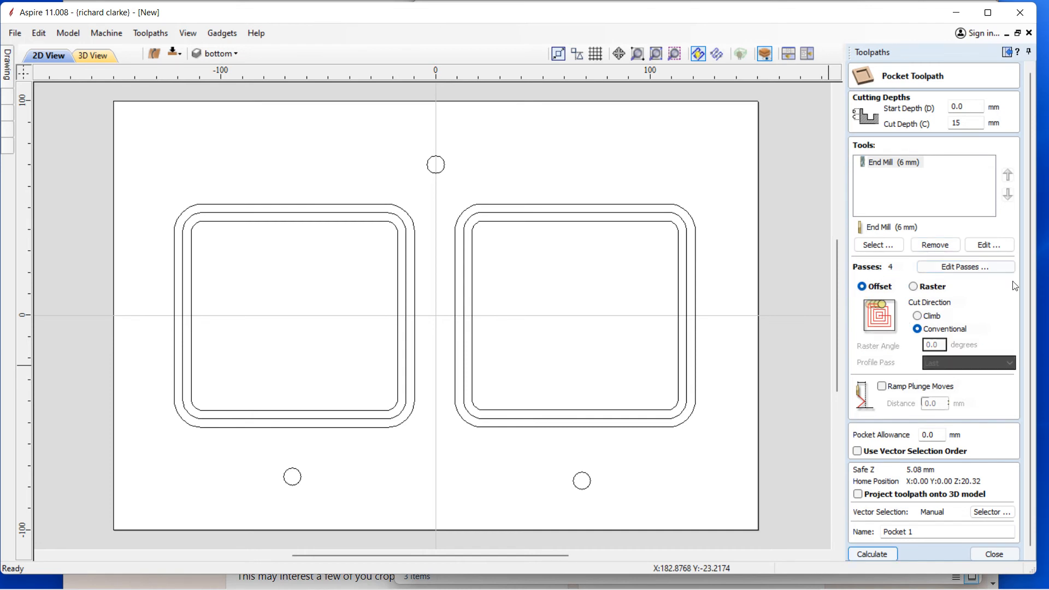
pyautogui.click(966, 273)
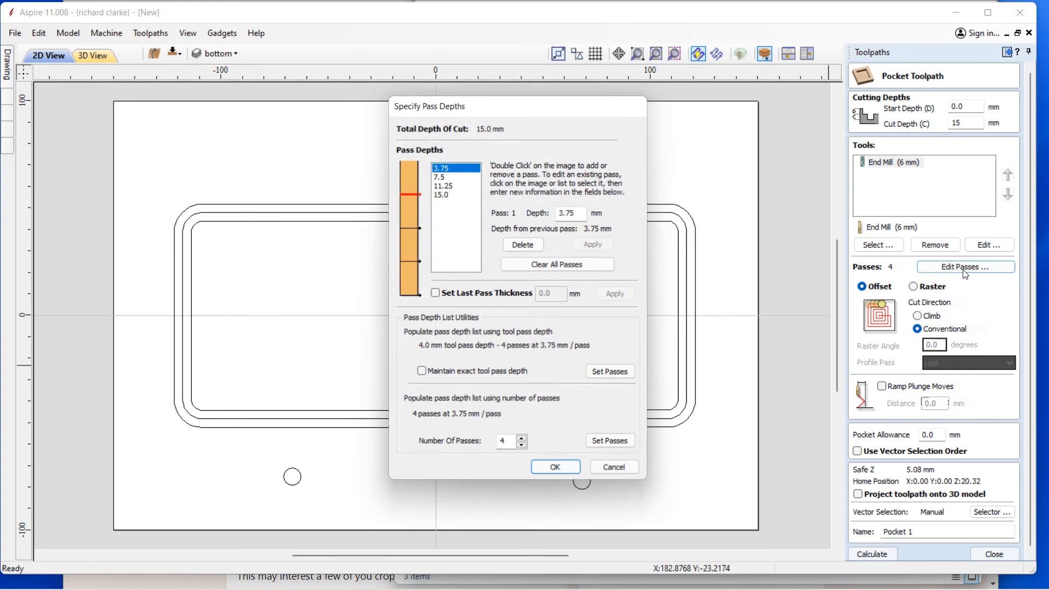
pyautogui.click(522, 445)
pyautogui.click(522, 446)
pyautogui.click(521, 449)
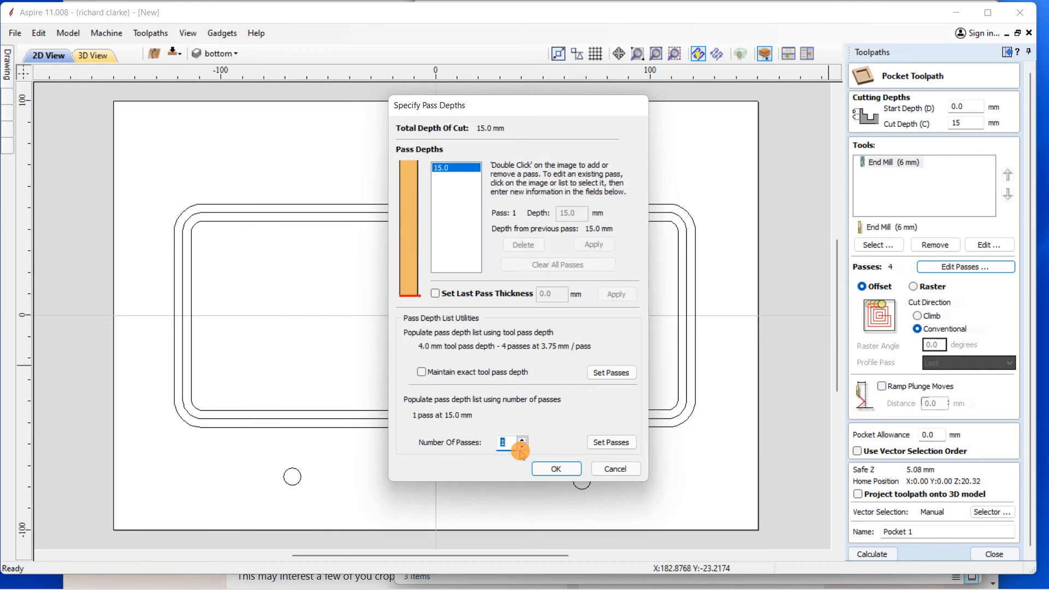
pyautogui.click(556, 468)
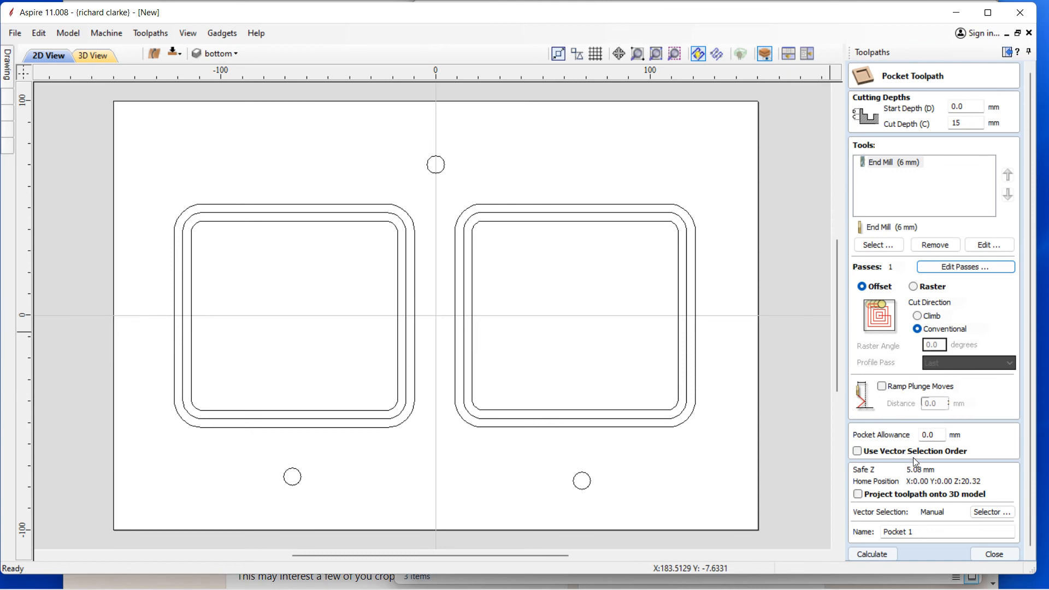
# Select the innermost rounded rectangle of both frames and calculate the pocket toolpath named Pocket 1
pyautogui.doubleClick(911, 532)
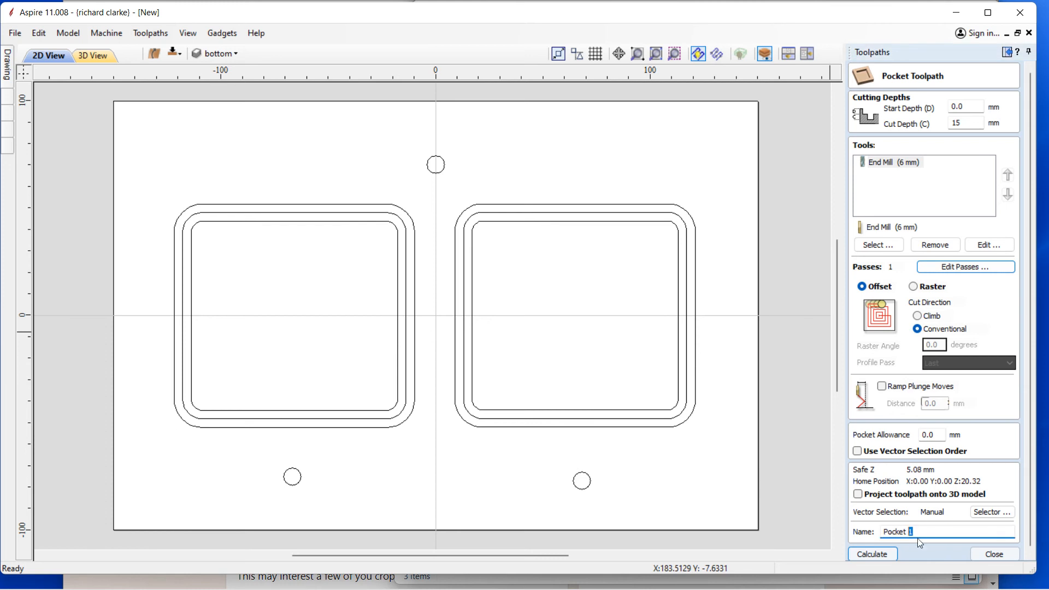
pyautogui.click(882, 554)
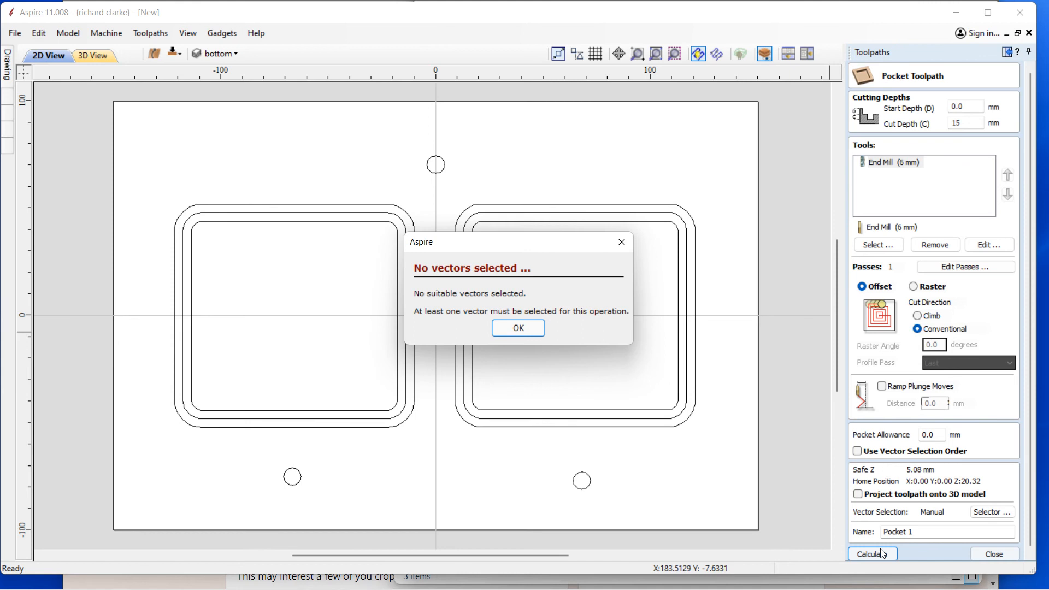
pyautogui.click(521, 330)
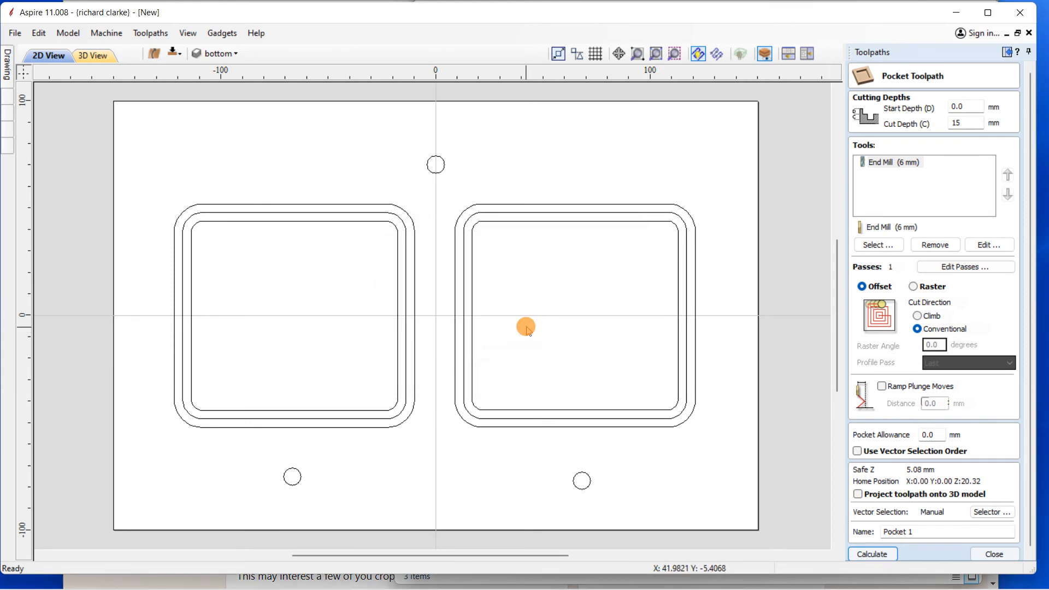
pyautogui.click(474, 333)
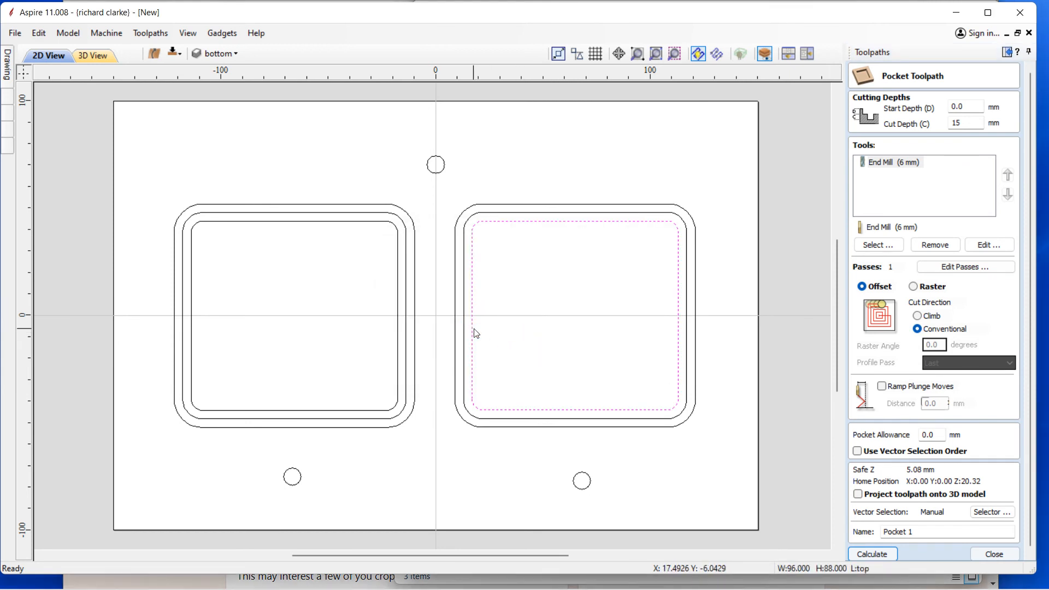
pyautogui.keyDown('shift'); pyautogui.click(401, 314); pyautogui.keyUp('shift')
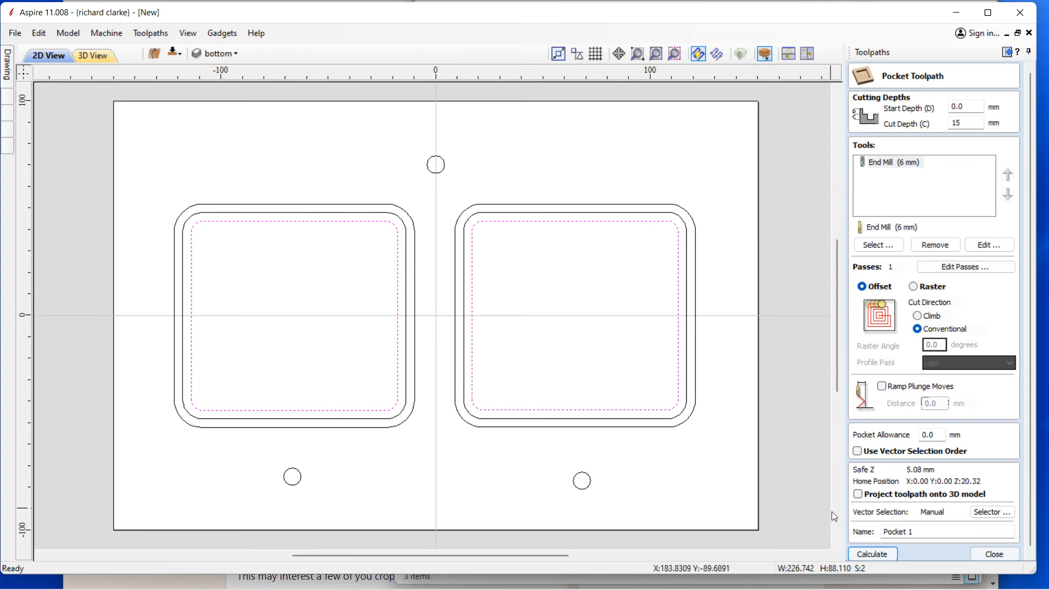
pyautogui.click(883, 554)
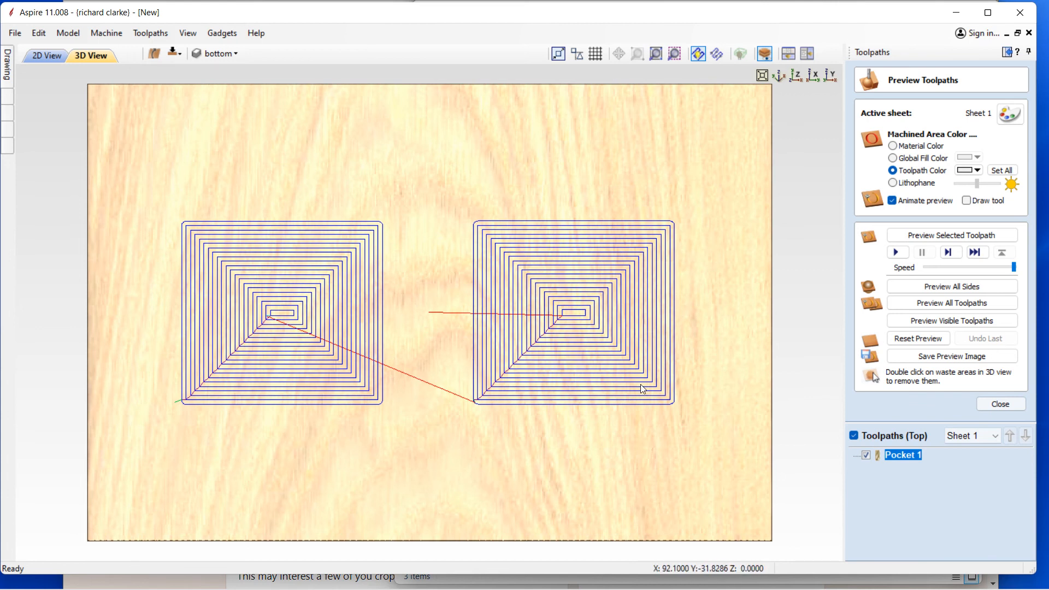
# Preview the Pocket 1 toolpath and examine both machined pockets from several angles in 3D
pyautogui.click(955, 236)
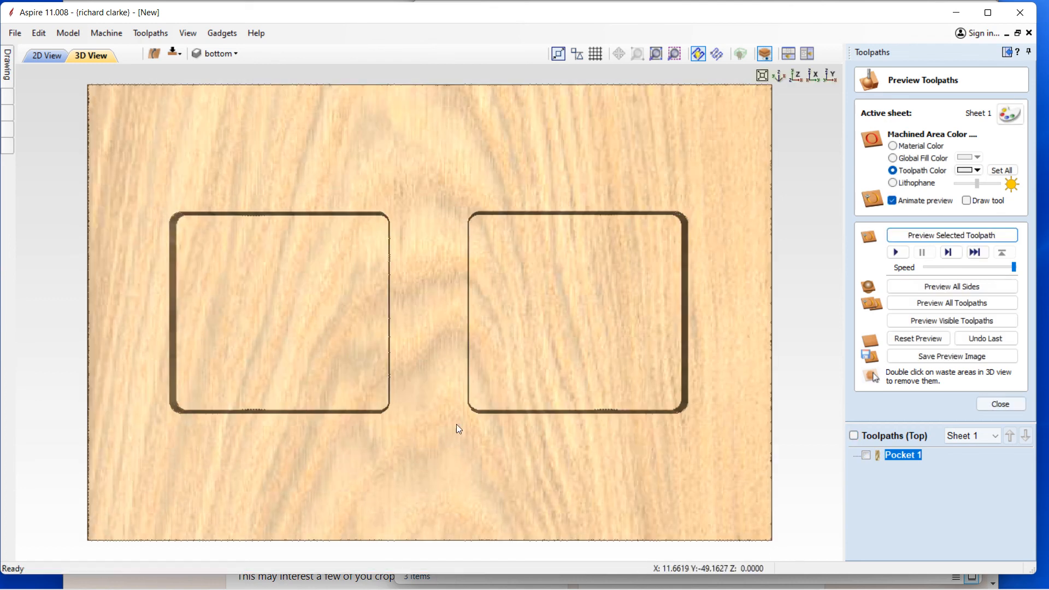
pyautogui.moveTo(361, 337); pyautogui.dragTo(362, 288)
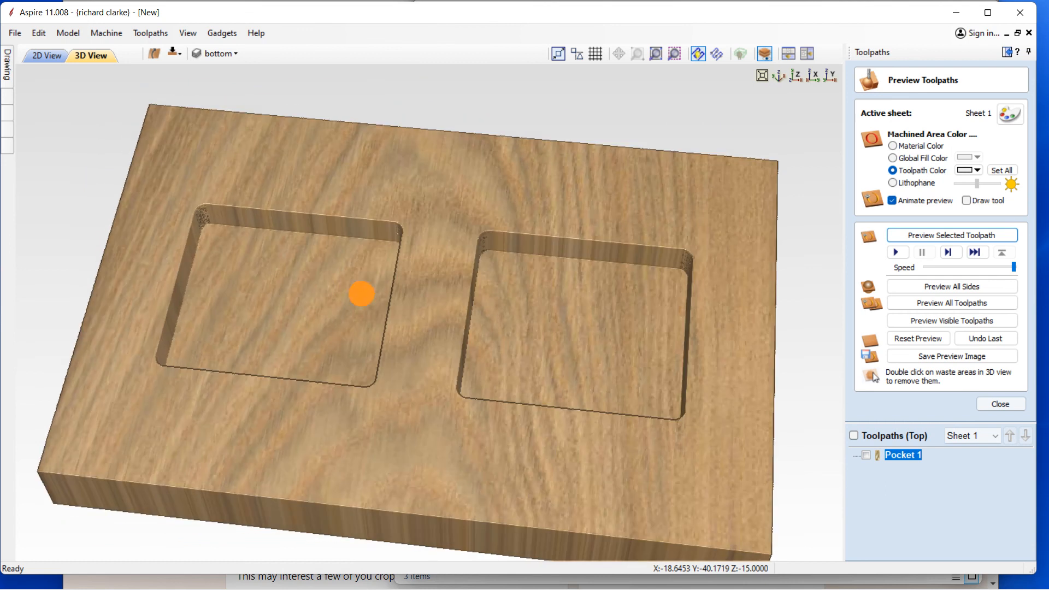
pyautogui.moveTo(492, 426); pyautogui.dragTo(440, 437)
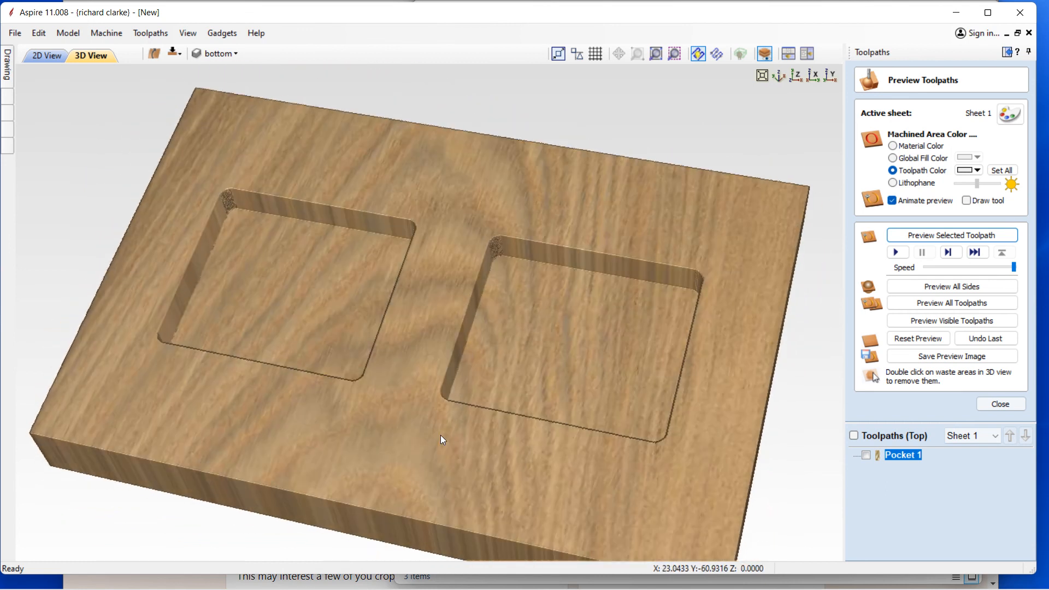
pyautogui.moveTo(306, 328); pyautogui.dragTo(409, 415)
pyautogui.click(492, 455)
pyautogui.moveTo(492, 455); pyautogui.dragTo(497, 443)
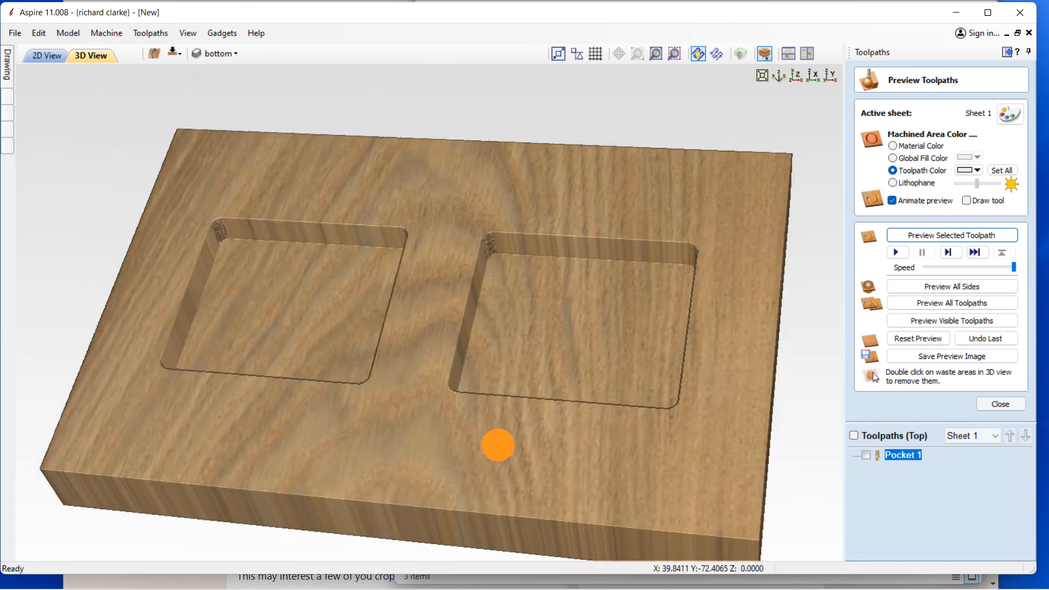
pyautogui.moveTo(598, 431); pyautogui.dragTo(607, 447)
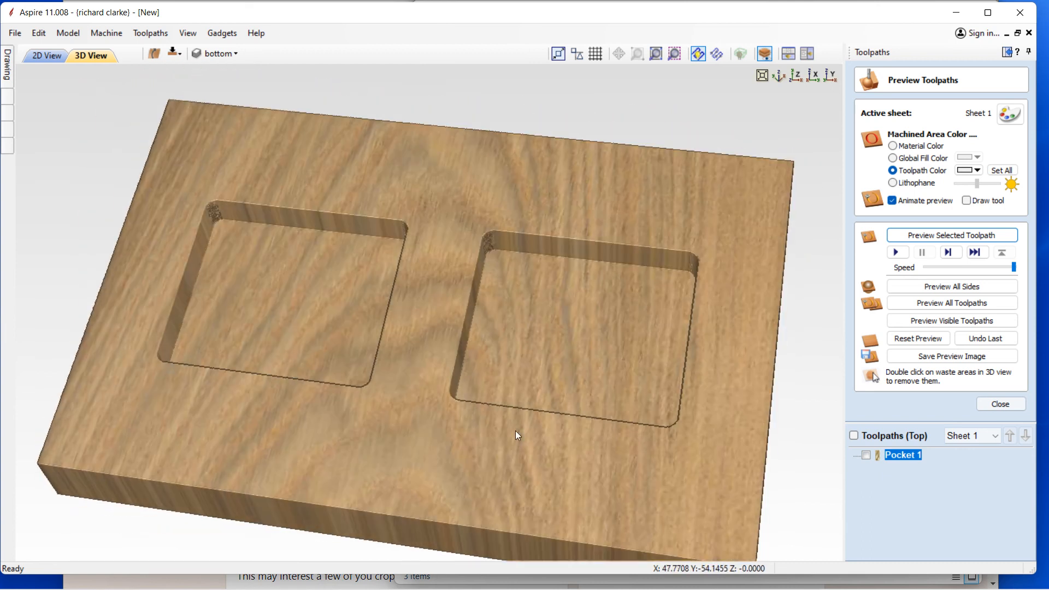
# Show the 2D and 3D views together, preview all toolpaths and examine the machined rims, pockets and holes
pyautogui.press('F4')
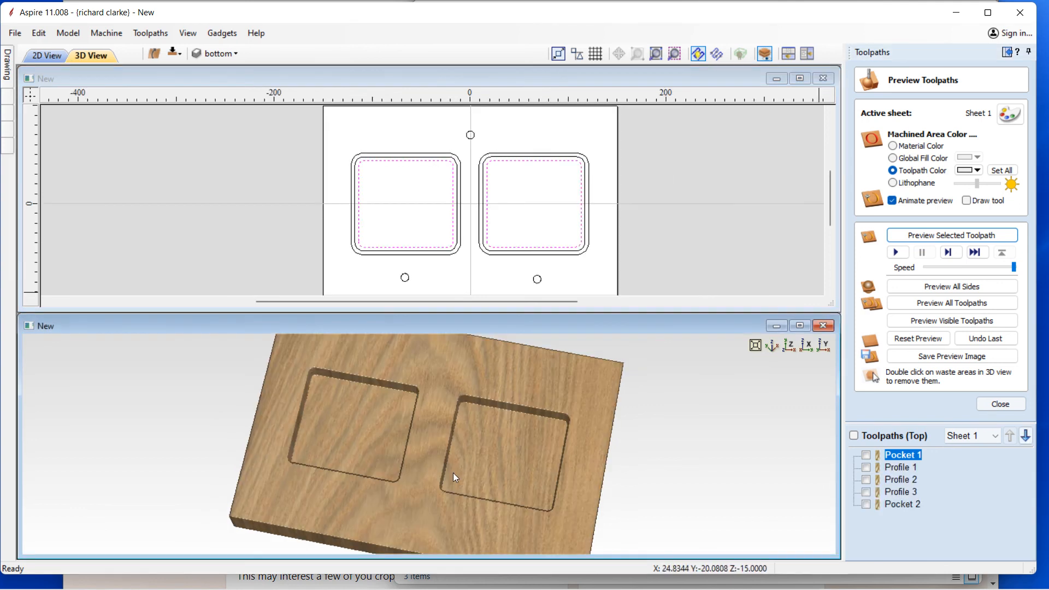
pyautogui.scroll(2, 424, 469)
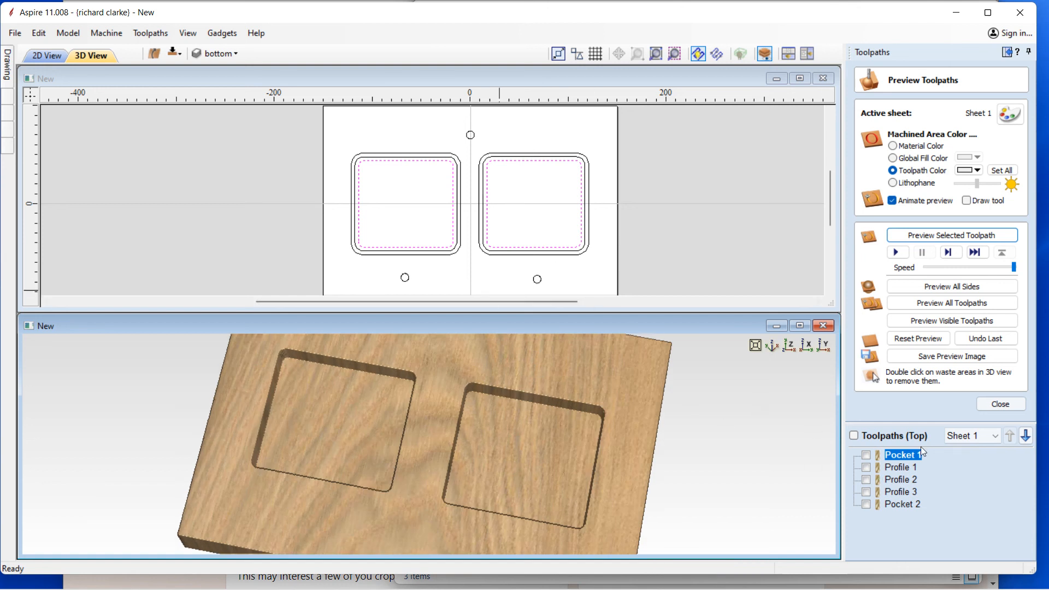
pyautogui.click(900, 468)
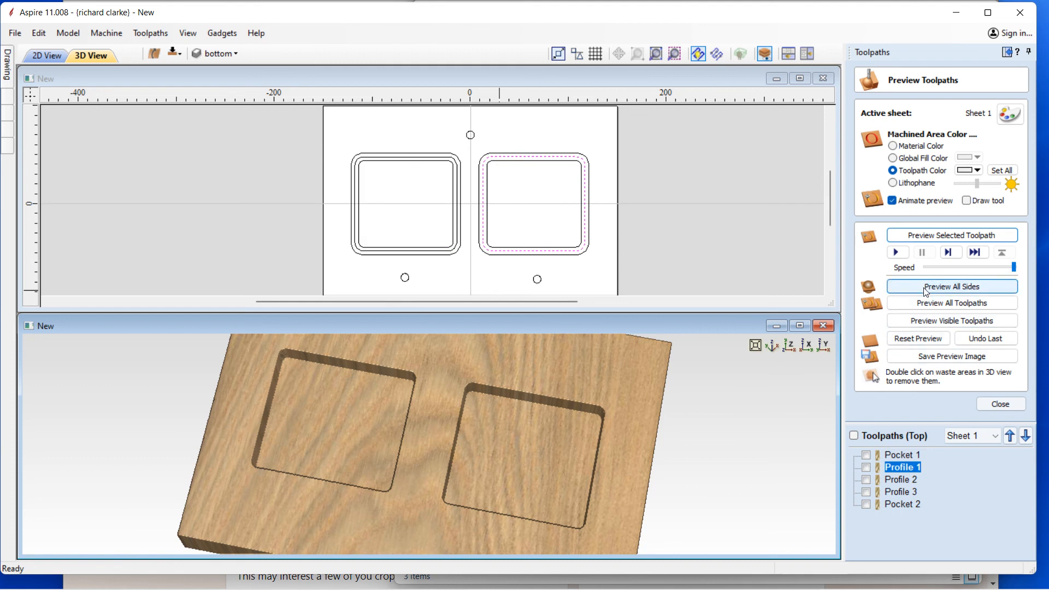
pyautogui.click(928, 305)
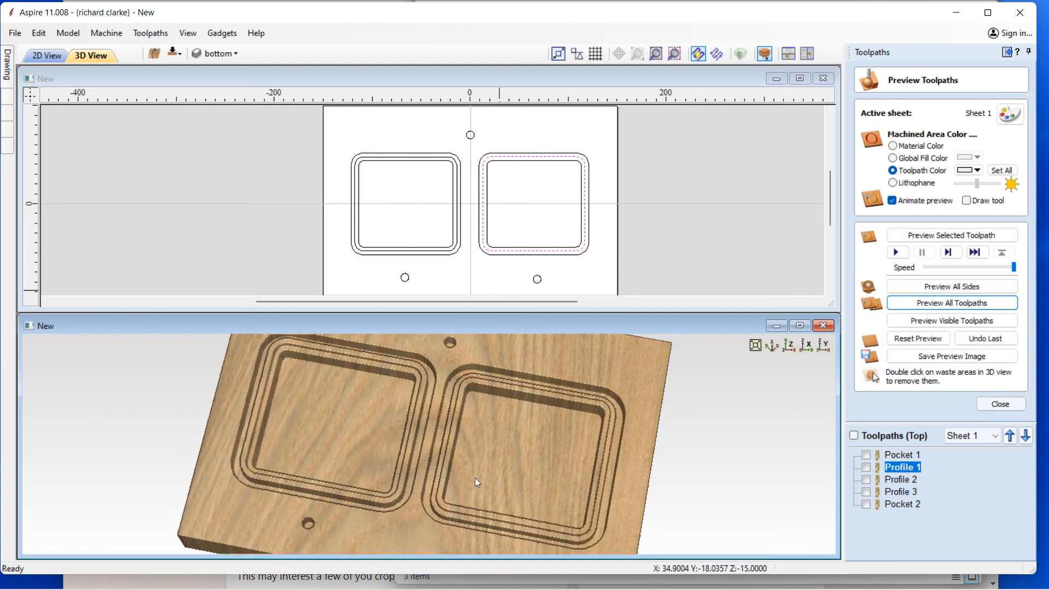
pyautogui.moveTo(474, 477)
pyautogui.mouseDown()
pyautogui.moveTo(513, 451)
pyautogui.moveTo(472, 474)
pyautogui.mouseUp()
pyautogui.scroll(2, 461, 472)
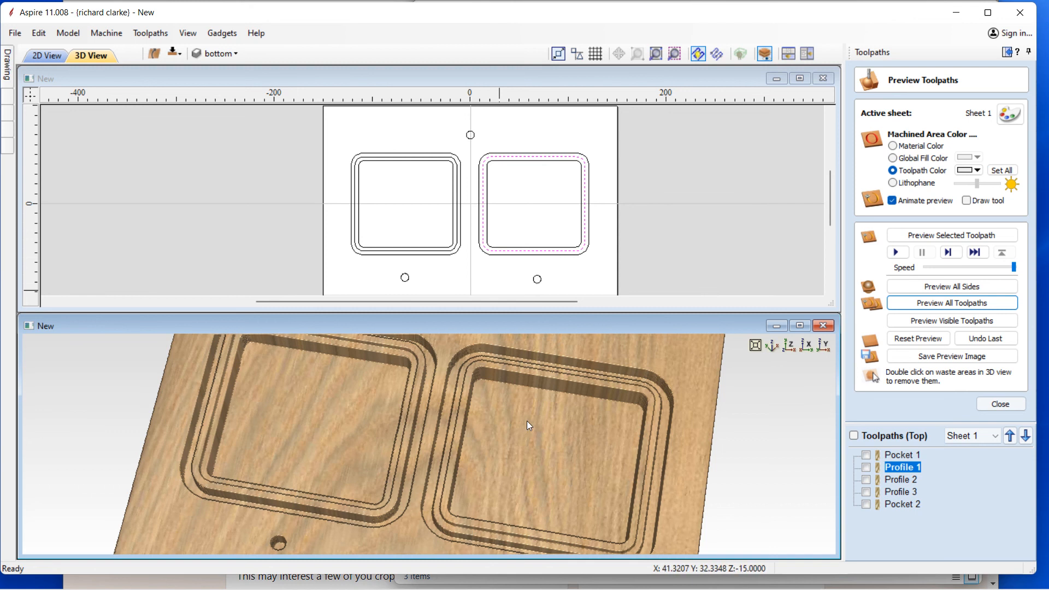
pyautogui.scroll(-3, 523, 427)
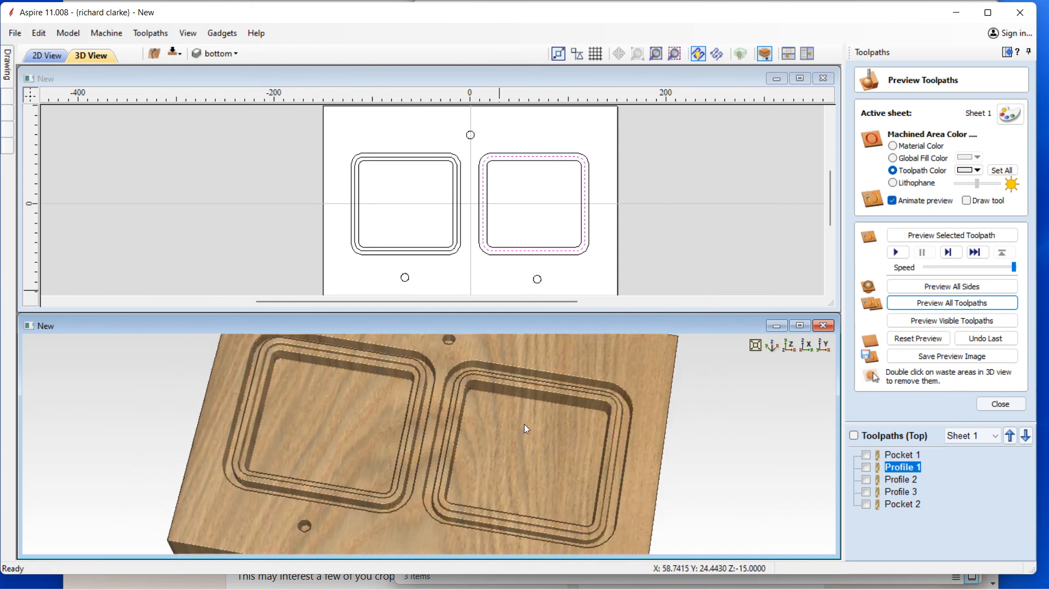
pyautogui.moveTo(523, 423); pyautogui.dragTo(501, 539)
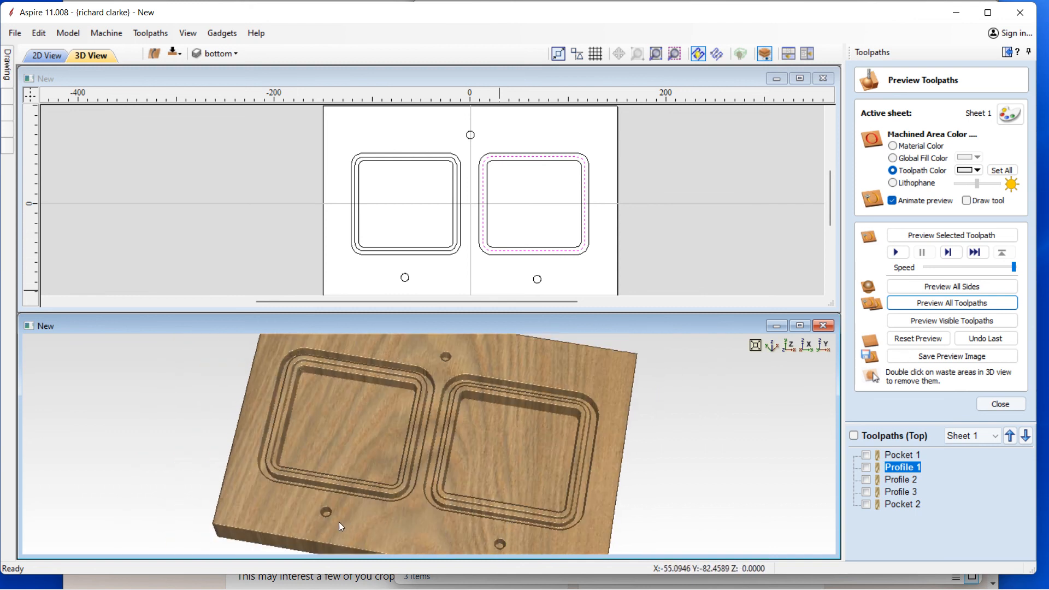